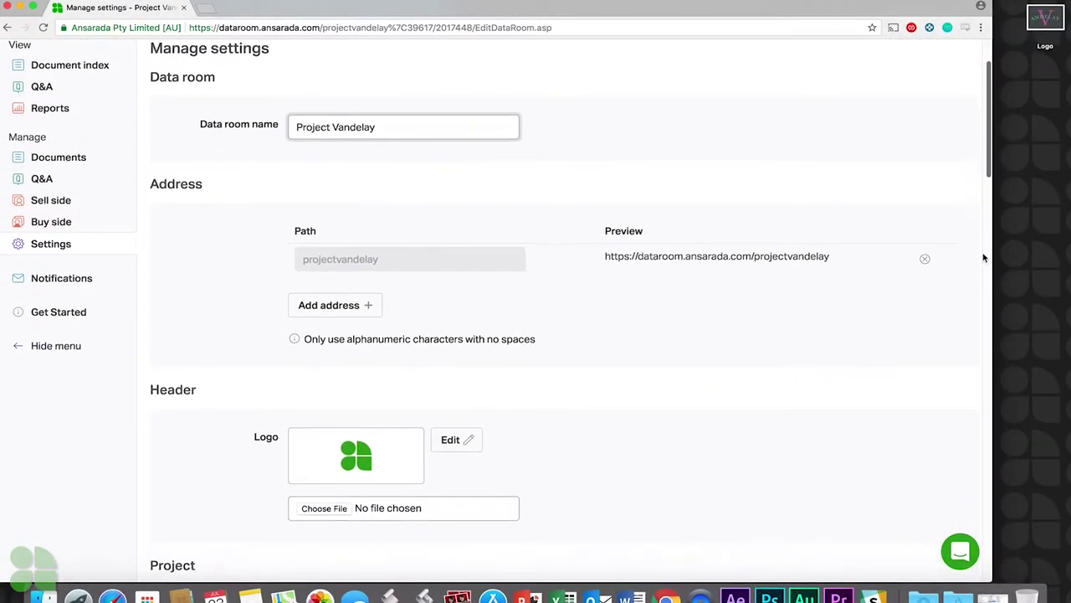
Review the Manage settings page, from the data room name and address through to Q&A notifications.
scroll(984, 257, "down", 10)
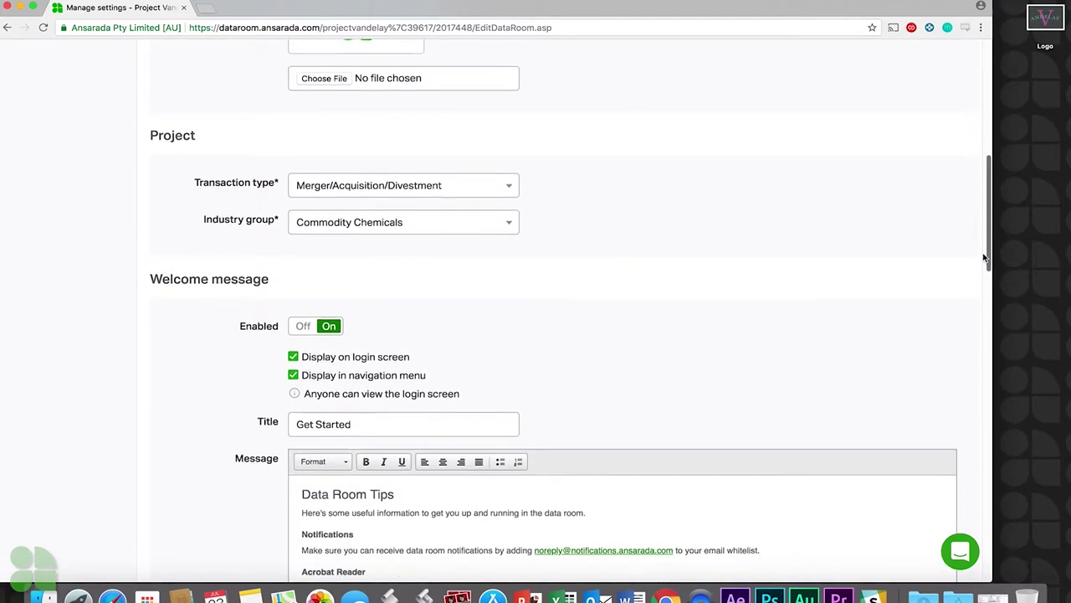
scroll(985, 258, "down", 7)
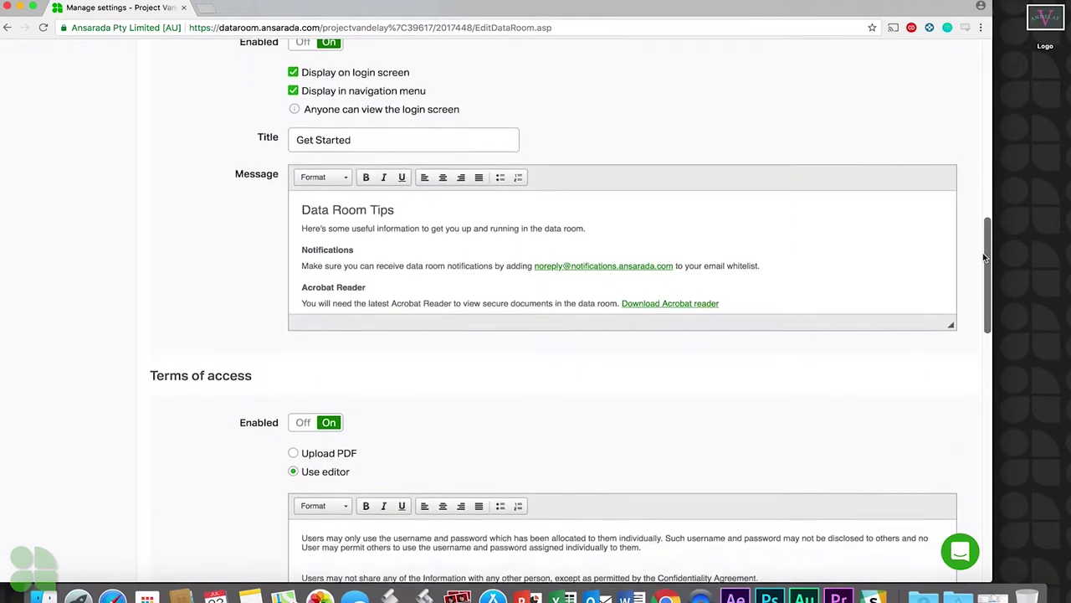
scroll(984, 257, "down", 8)
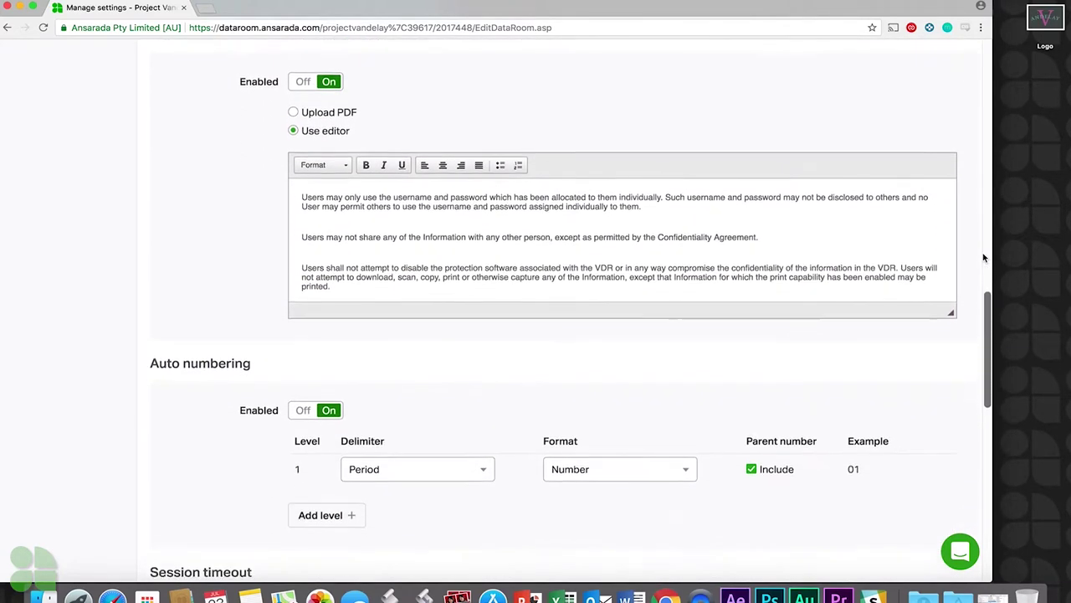
scroll(984, 258, "down", 9)
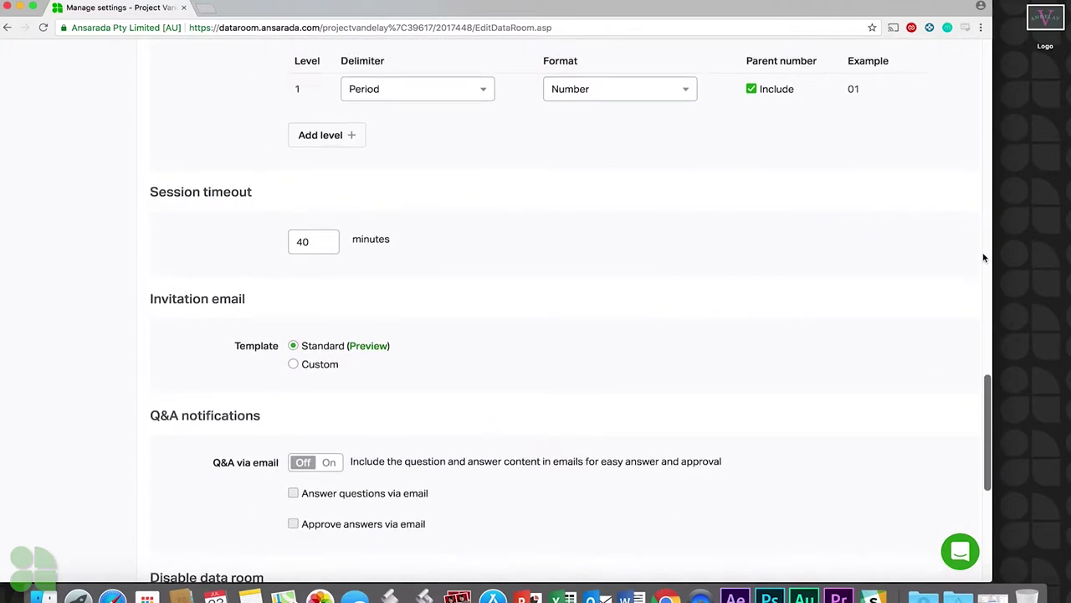
scroll(984, 257, "down", 8)
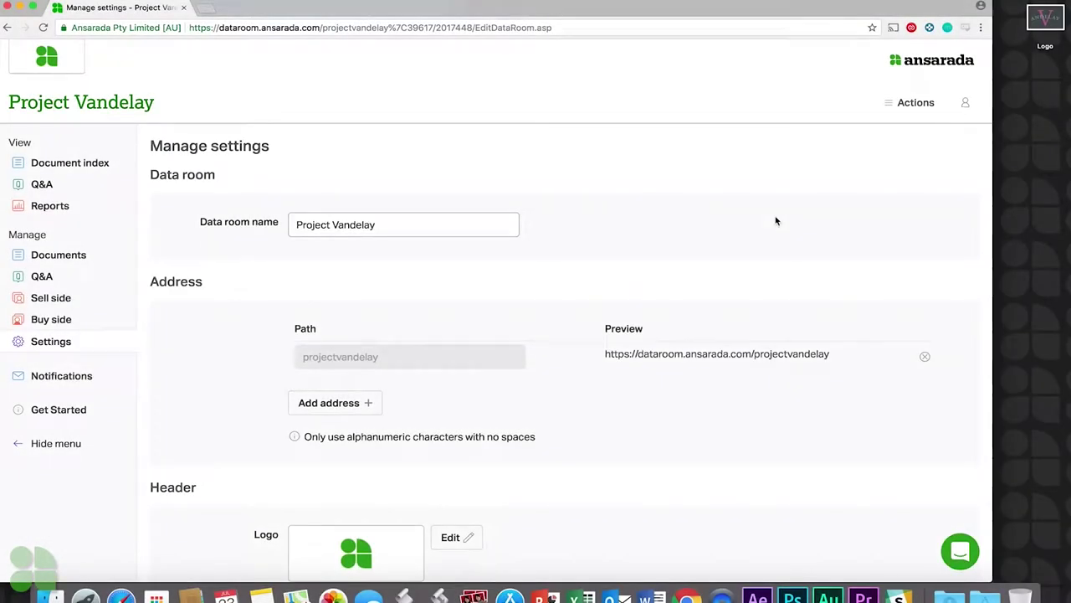
Rename the data room to Project Corvelay.
left_click(427, 219)
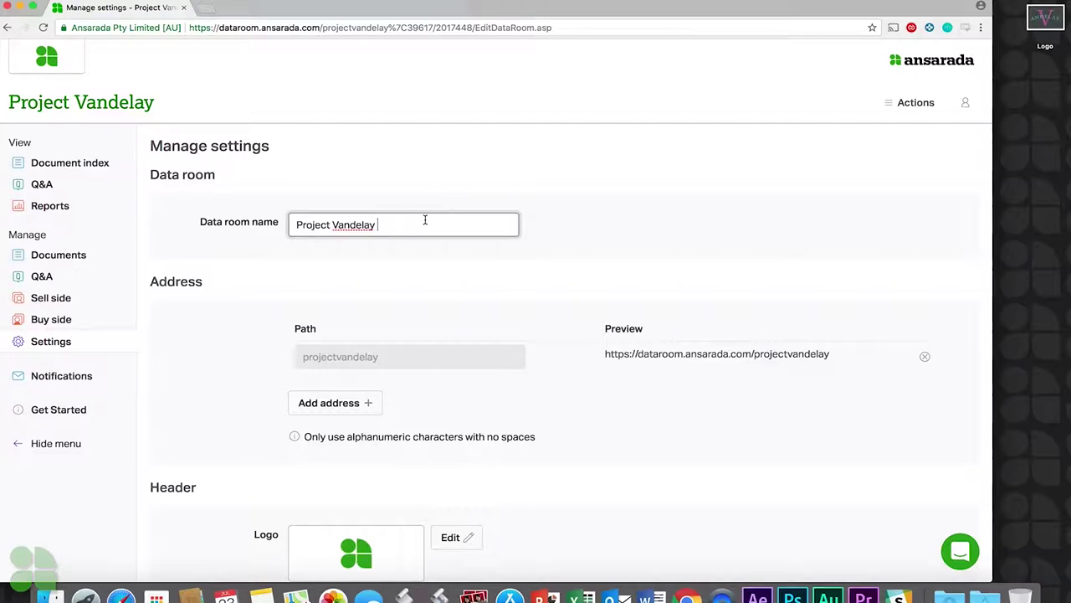
left_click_drag(378, 224, 332, 225)
type("Corvelay")
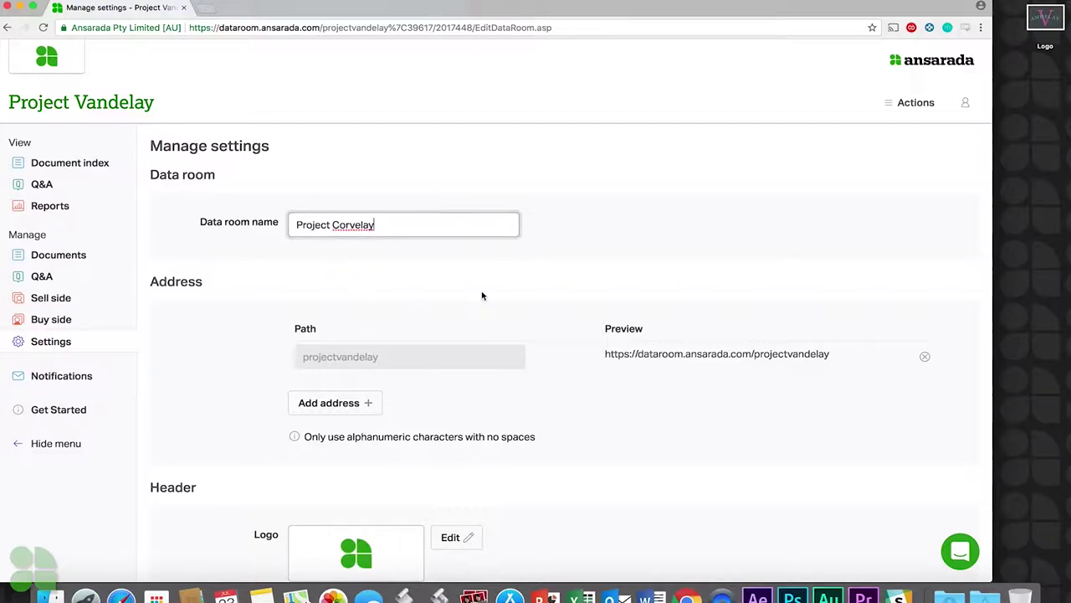
Add two data room addresses with the paths projectcorvelay and Corvelay.
left_click(377, 402)
left_click(372, 389)
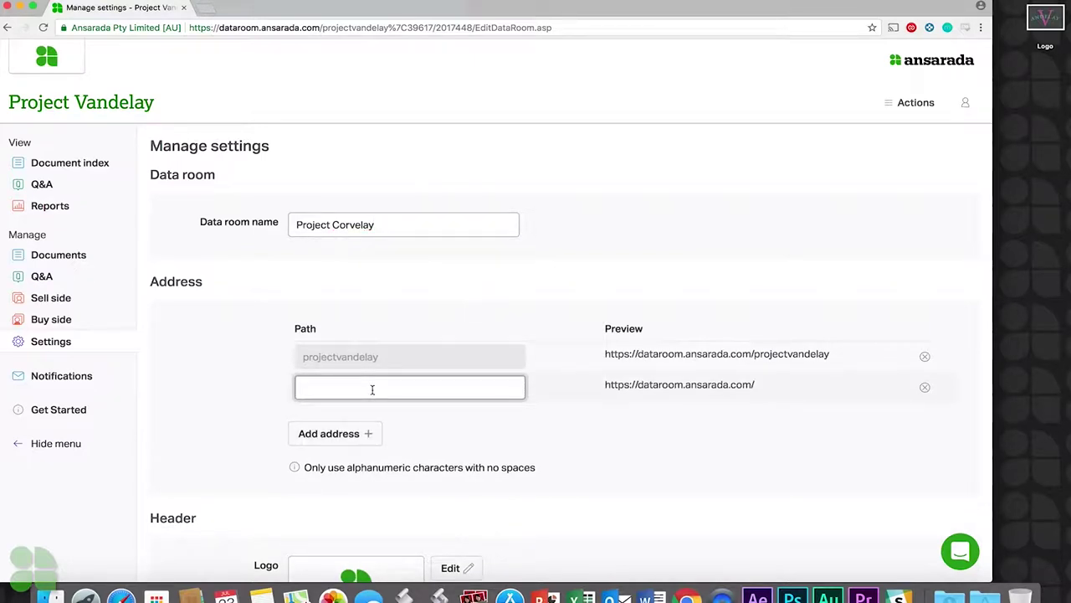
type("projectcorvelay")
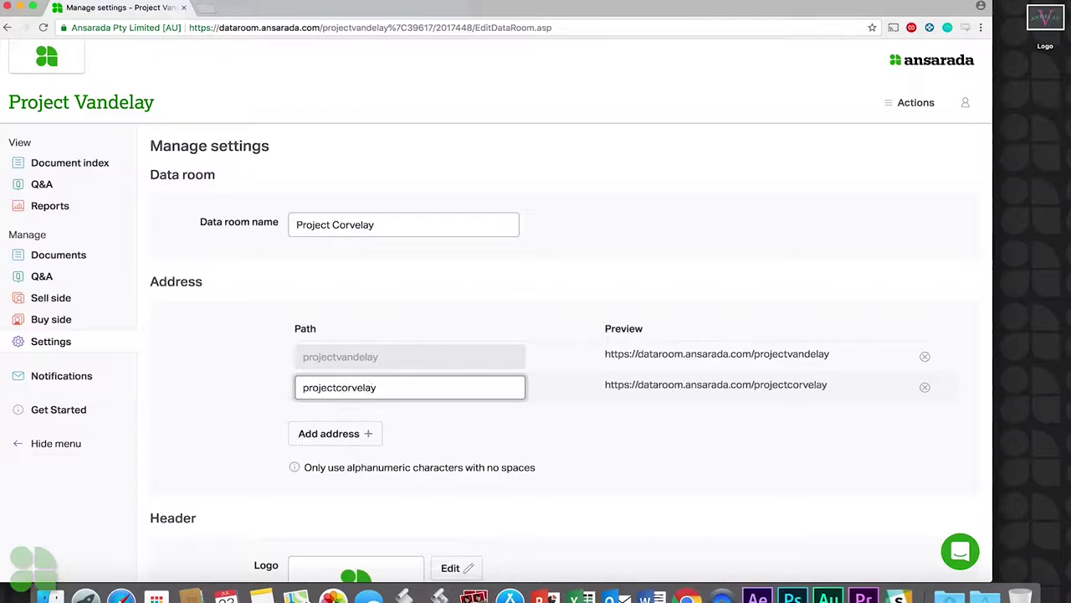
left_click(371, 436)
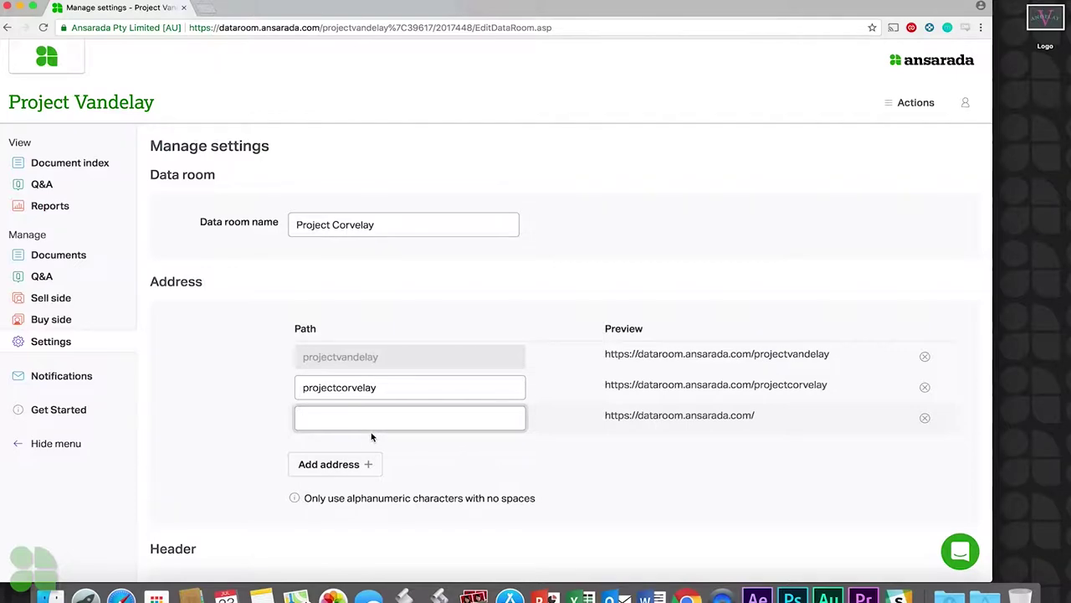
type("Corvelay")
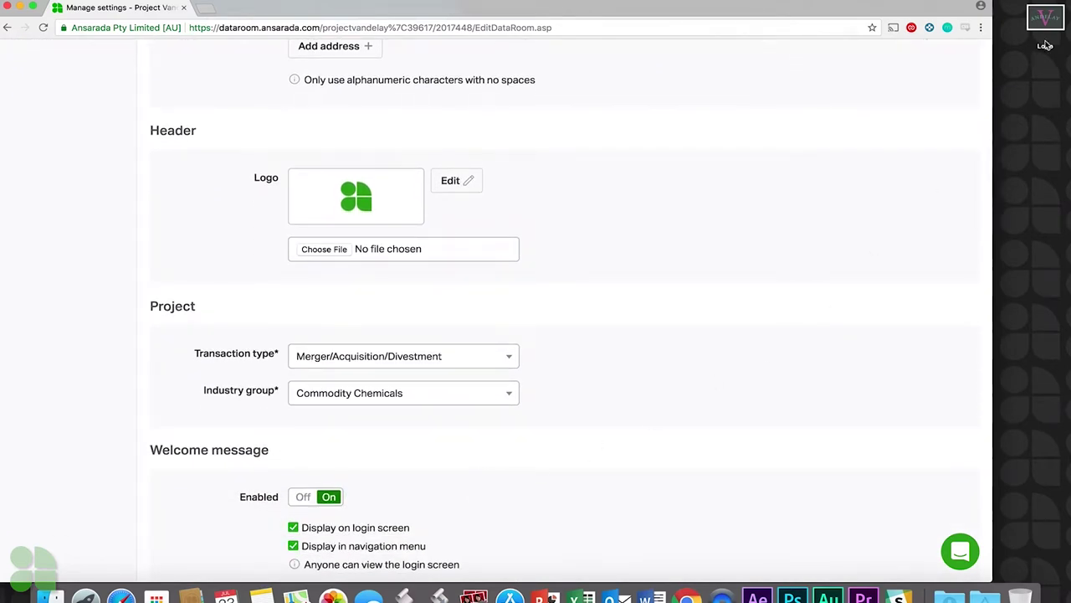
Upload the Logo image from the desktop as the header logo and accept its full crop area.
left_click_drag(1045, 25, 383, 249)
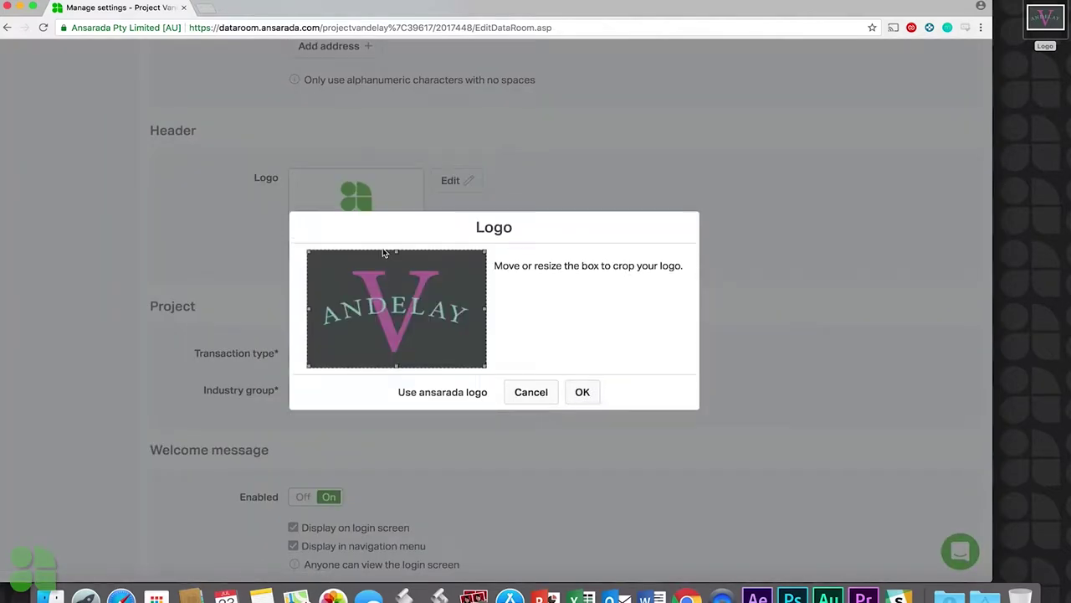
left_click(584, 393)
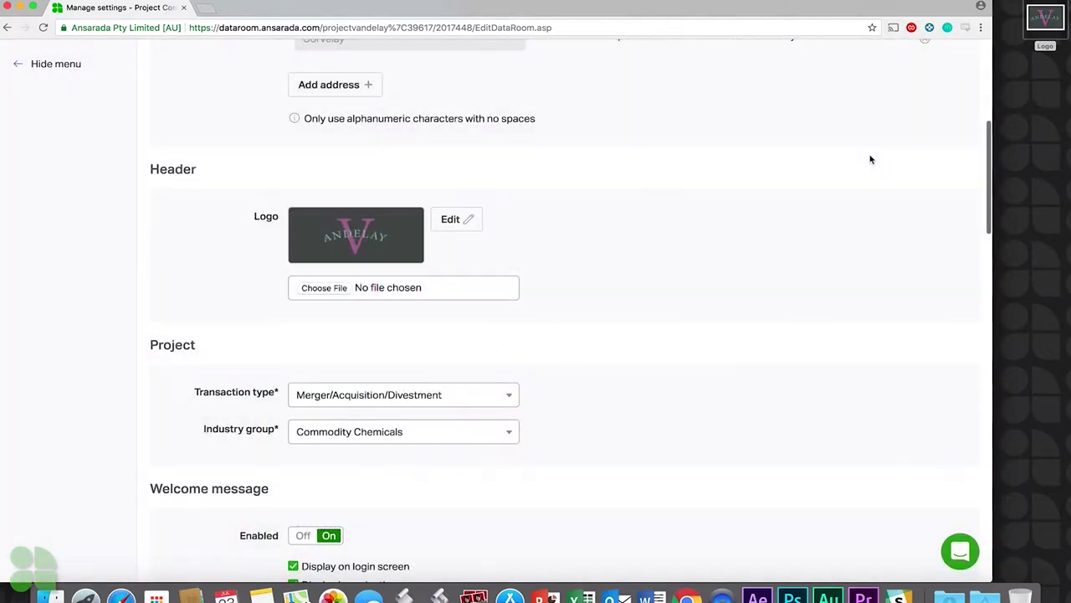
Replace the uploaded header logo with the default ansarada logo.
left_click(466, 221)
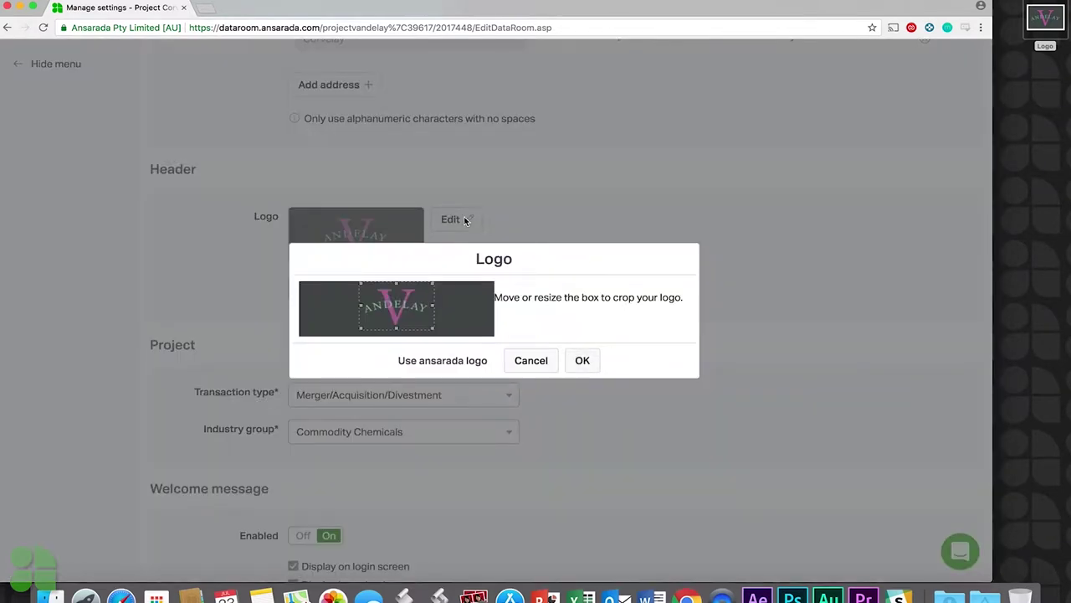
left_click(457, 360)
left_click(581, 362)
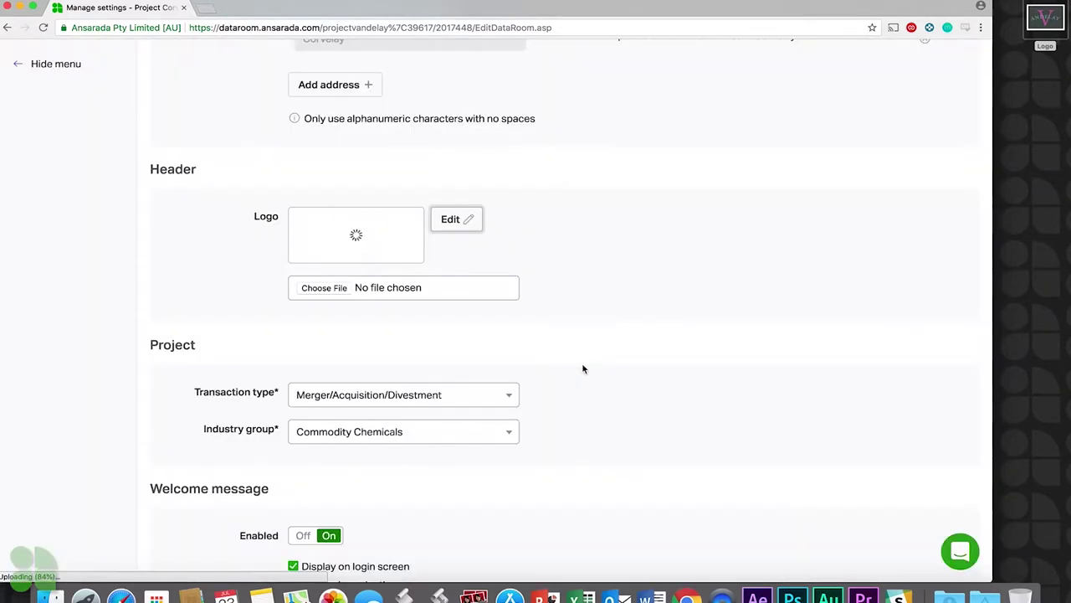
Set the project's transaction type to Merger/Acquisition/Divestment.
scroll(801, 237, "down", 2)
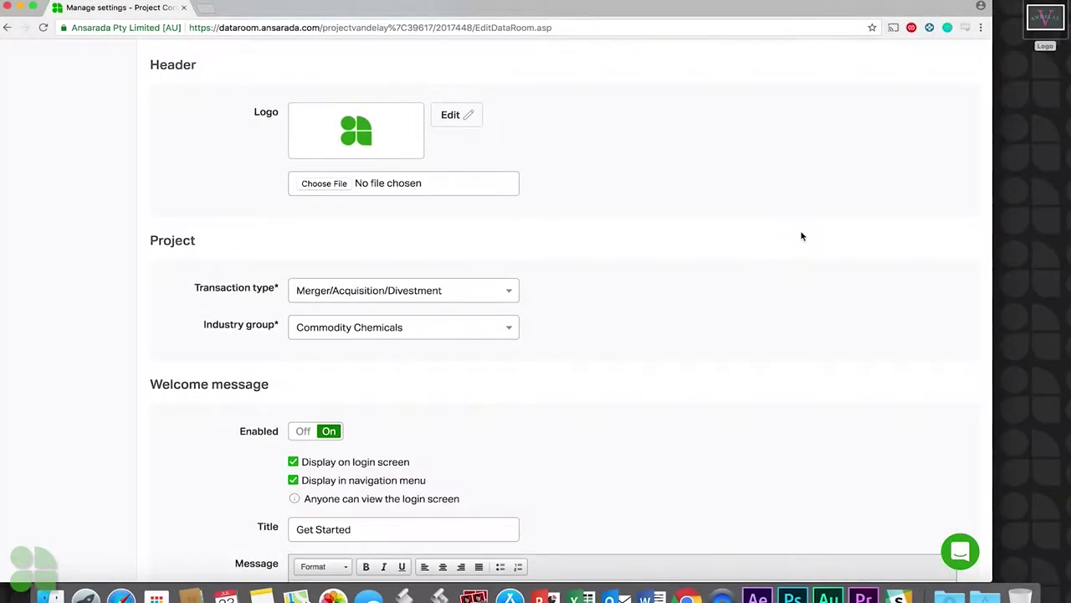
left_click(510, 289)
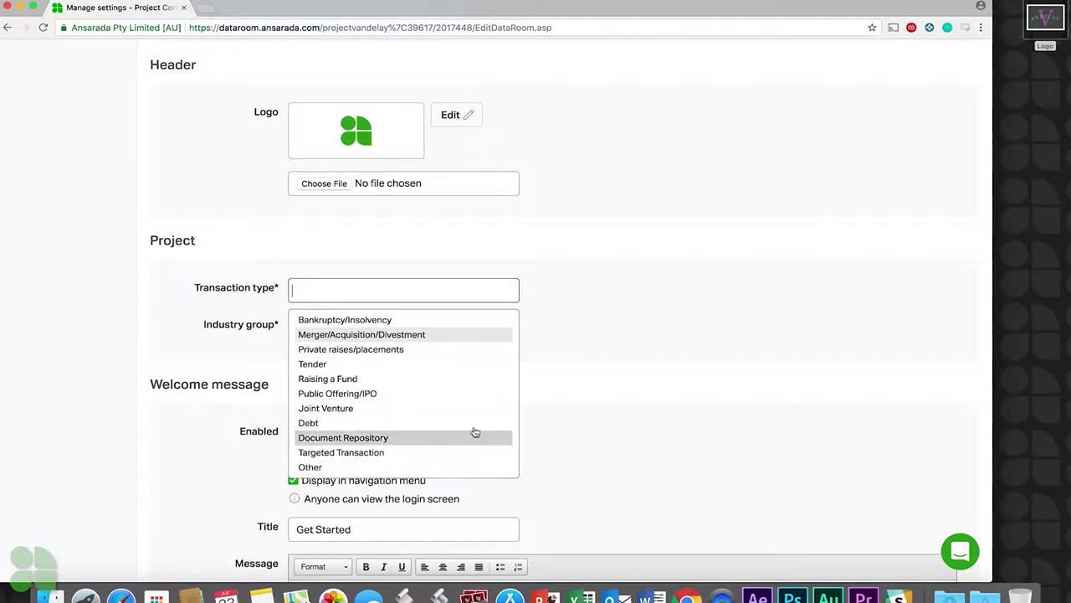
left_click(472, 336)
Look through the industry groups available for the project.
left_click(504, 333)
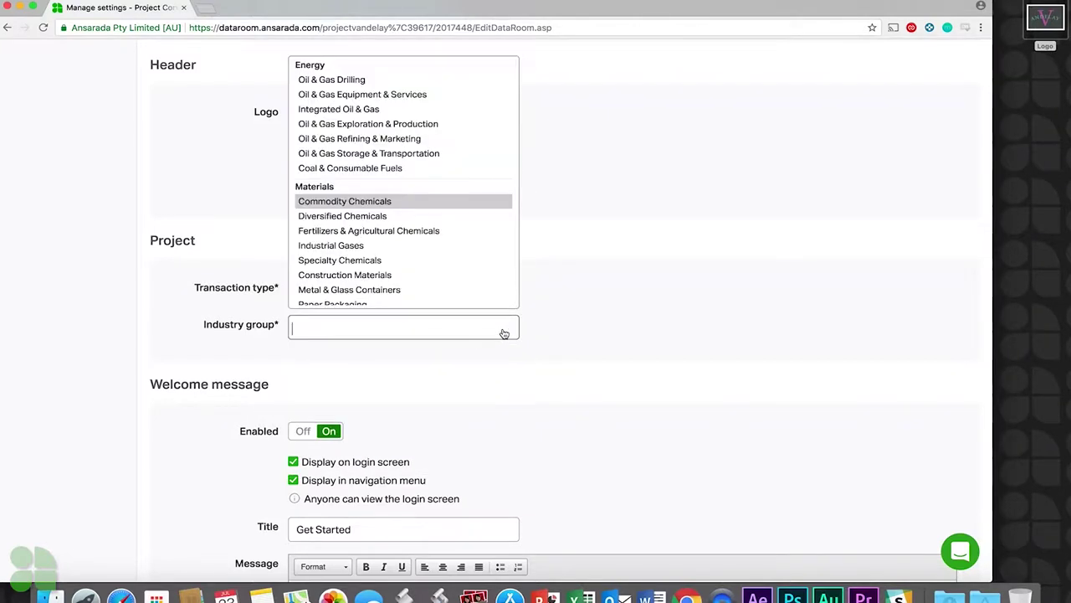
scroll(480, 177, "down", 3)
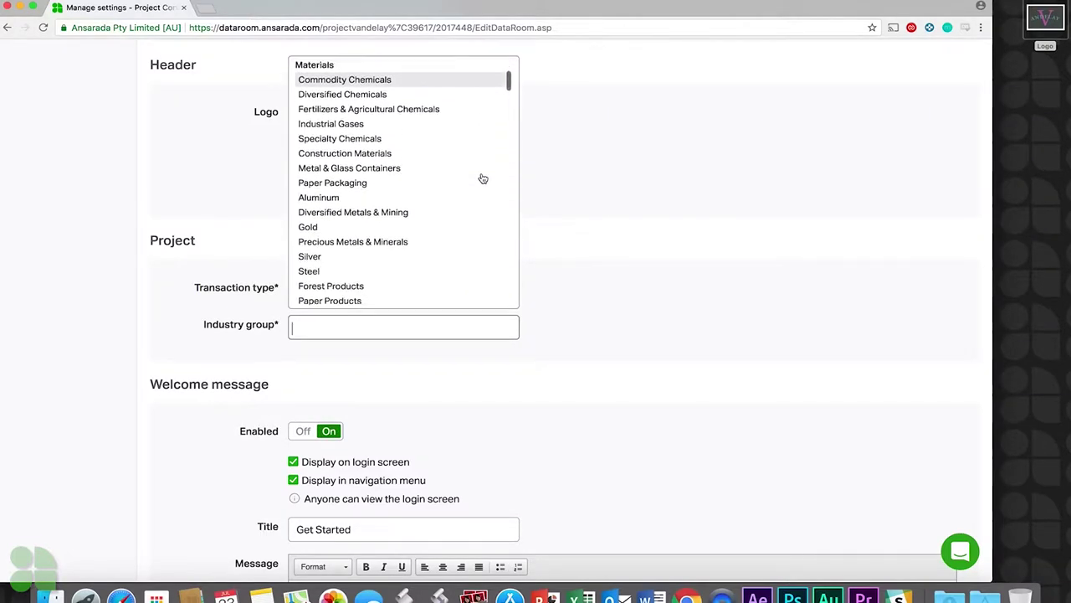
scroll(483, 178, "down", 10)
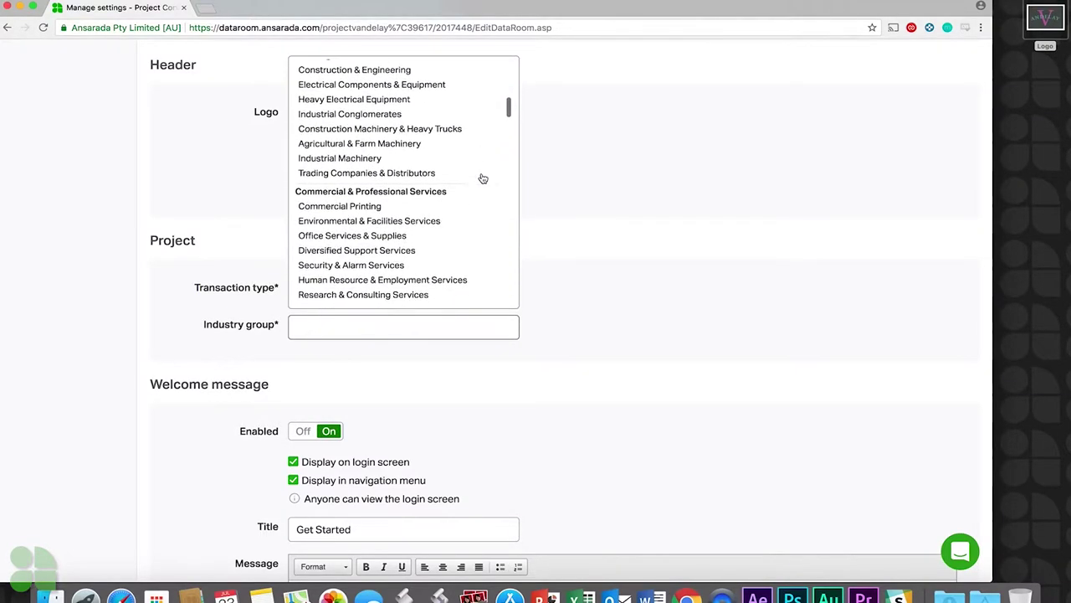
scroll(482, 178, "down", 3)
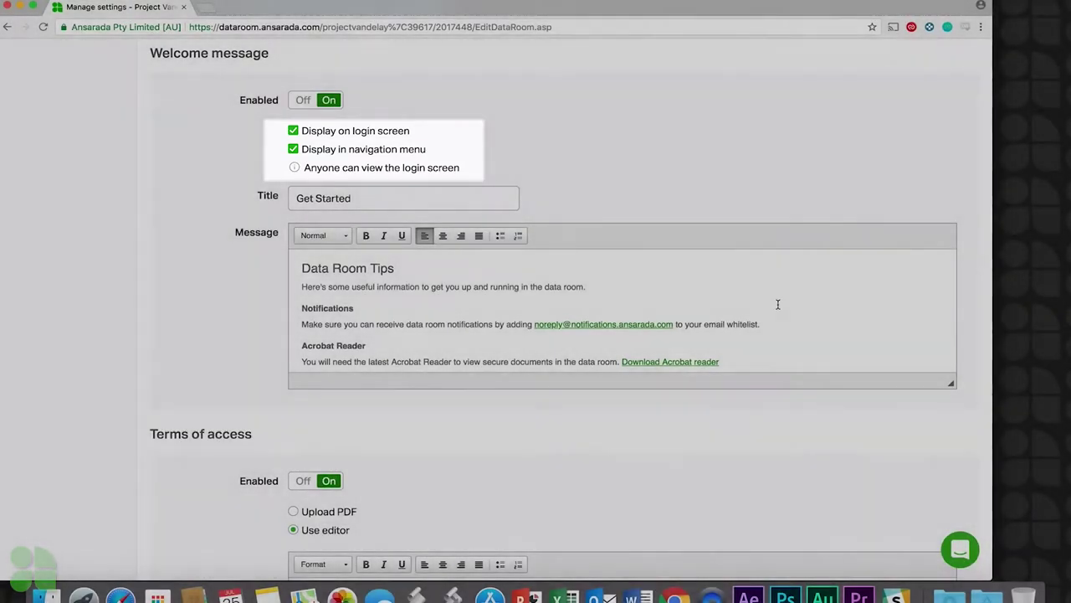
Add "Please submit all questions via the data room's Q&A: Click here for more info on asking questions." at the end of the welcome message.
scroll(801, 310, "down", 3)
scroll(801, 310, "down", 2)
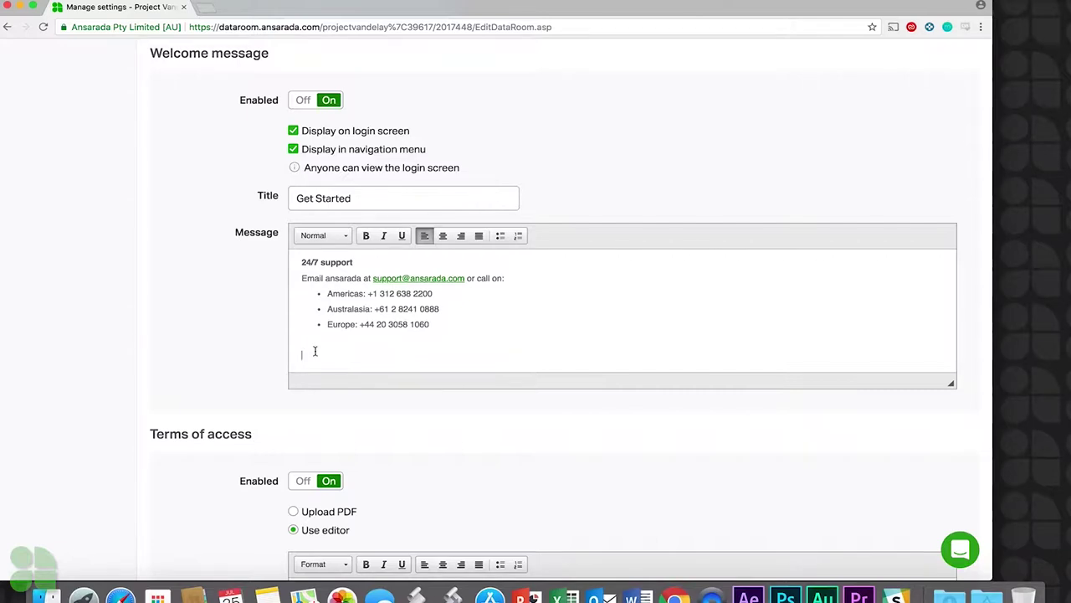
type("Please submit all questions via the data room's Q&A: Click here for more info on asking questions.")
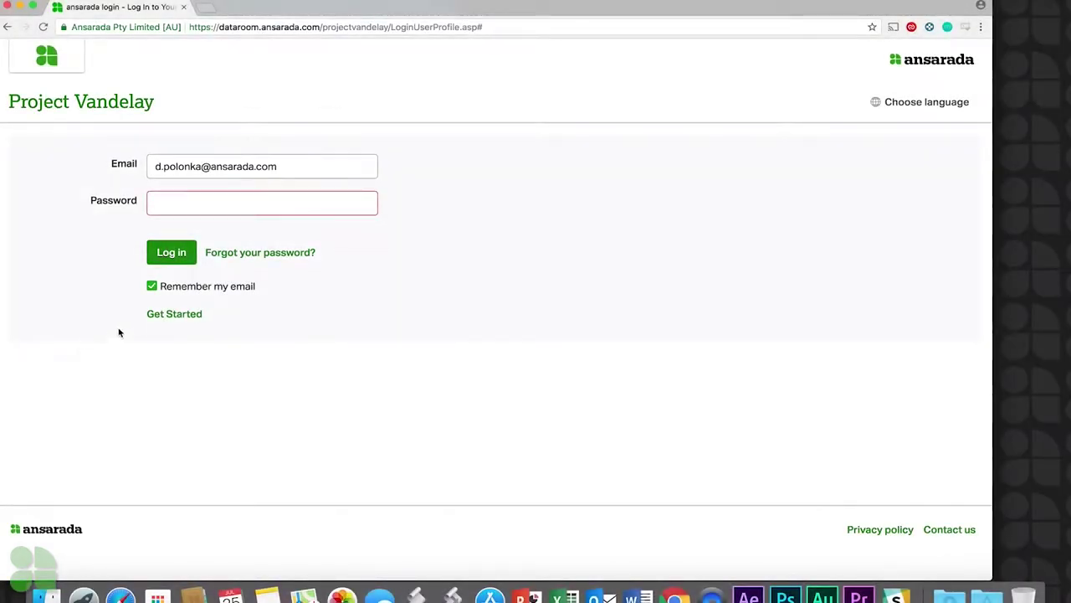
Open the Get Started message from the data room's login page and read through it.
left_click(159, 315)
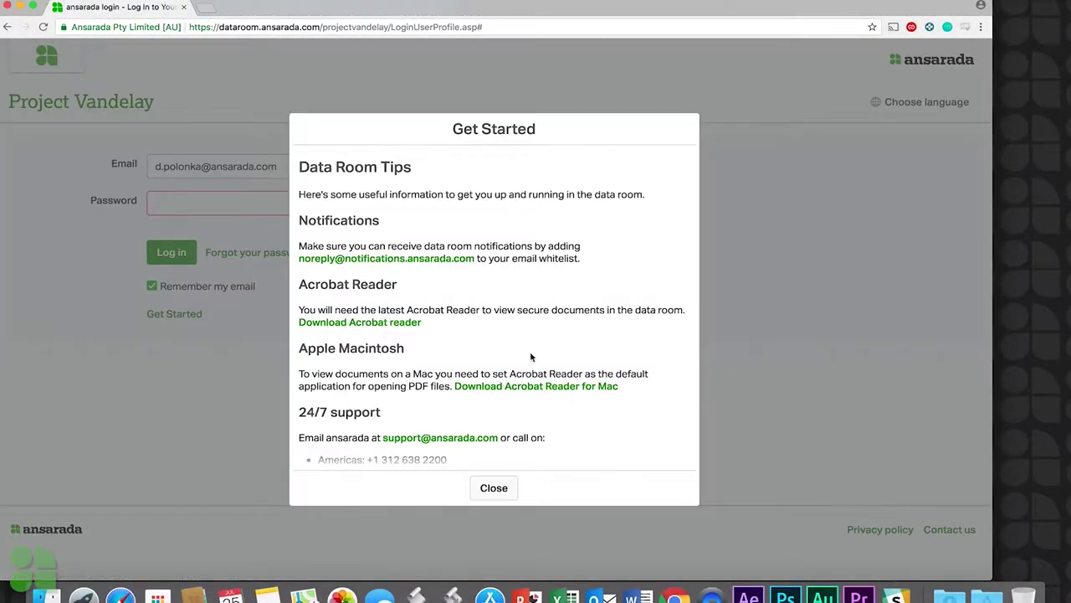
scroll(663, 374, "down", 3)
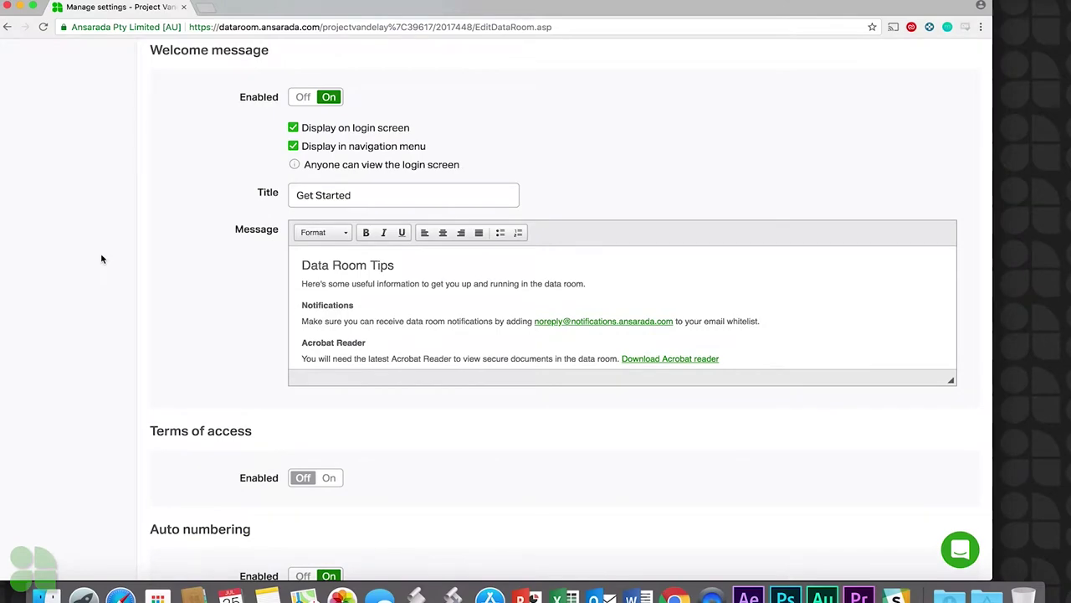
Enable the terms of access in the data room settings.
scroll(101, 259, "down", 5)
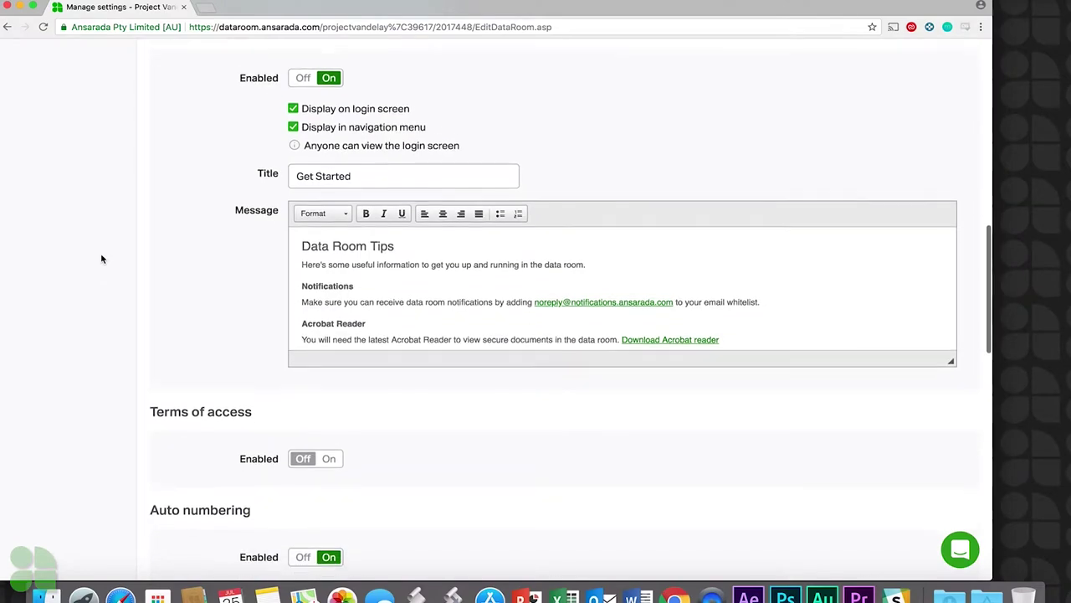
scroll(100, 259, "down", 2)
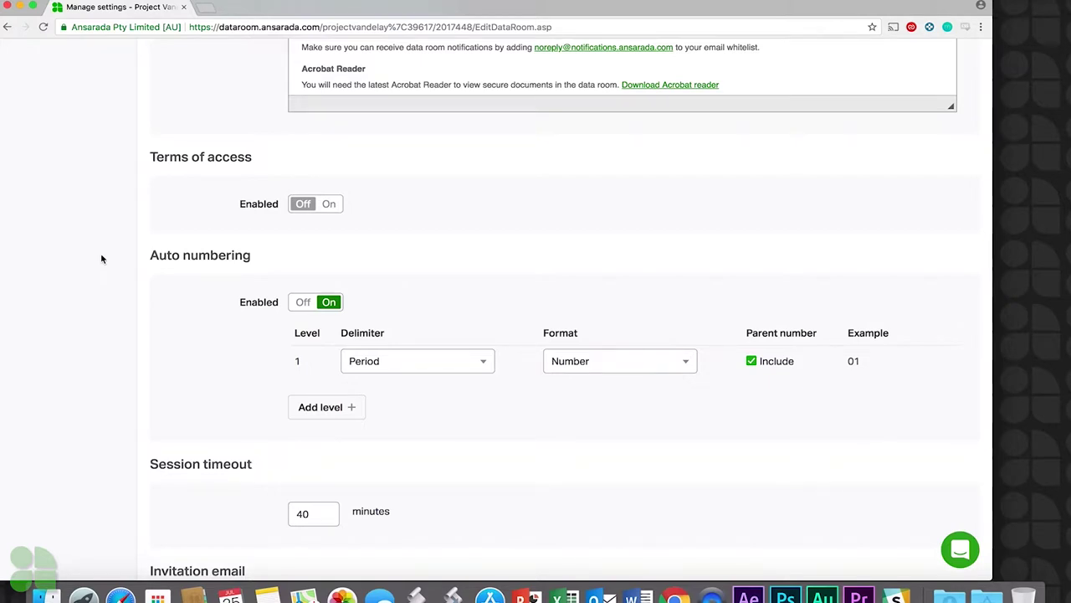
left_click(327, 205)
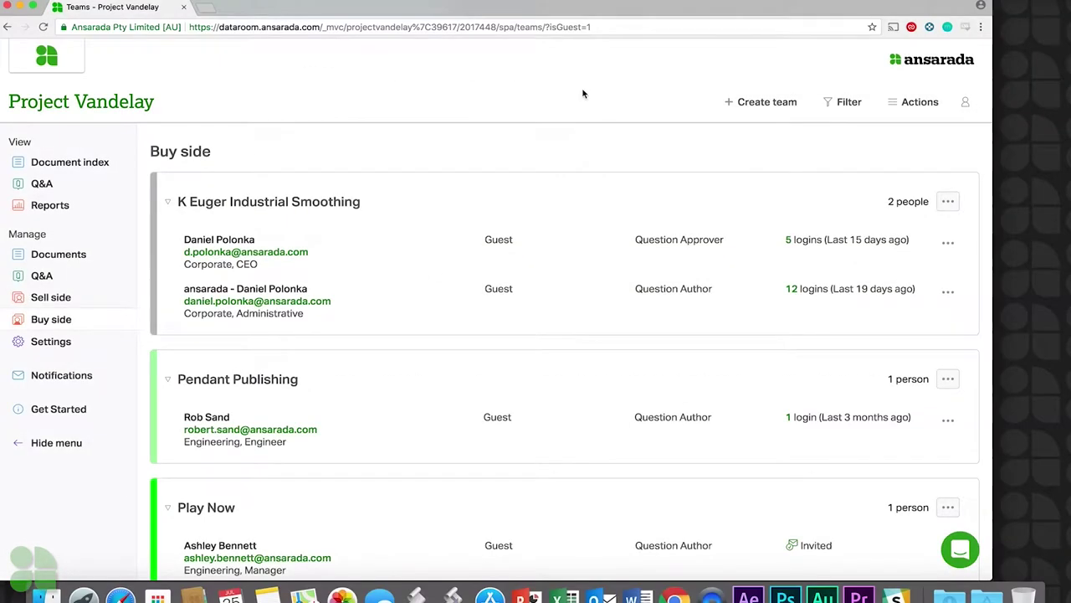
Batch edit the buy side people so they accept the terms of access once only and when terms are updated.
left_click(890, 103)
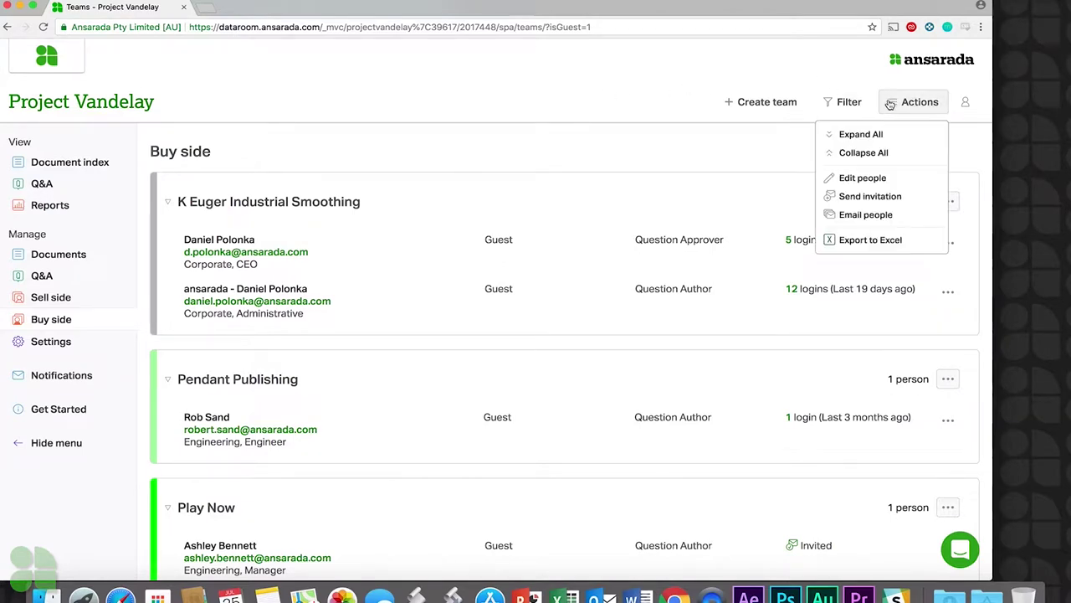
left_click(870, 179)
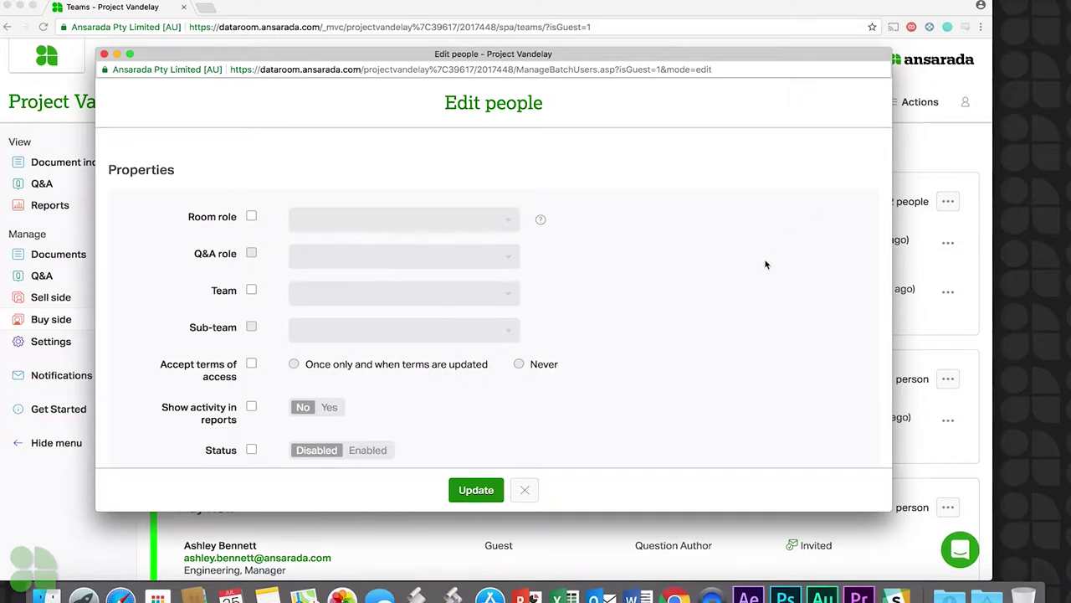
left_click(251, 364)
left_click(293, 364)
scroll(702, 356, "down", 5)
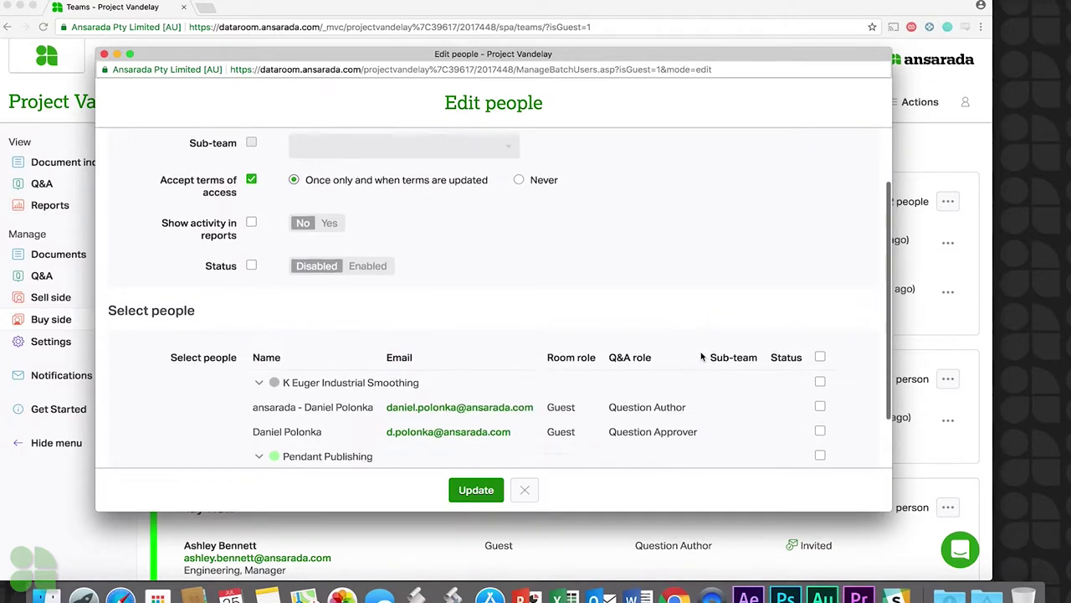
left_click(820, 204)
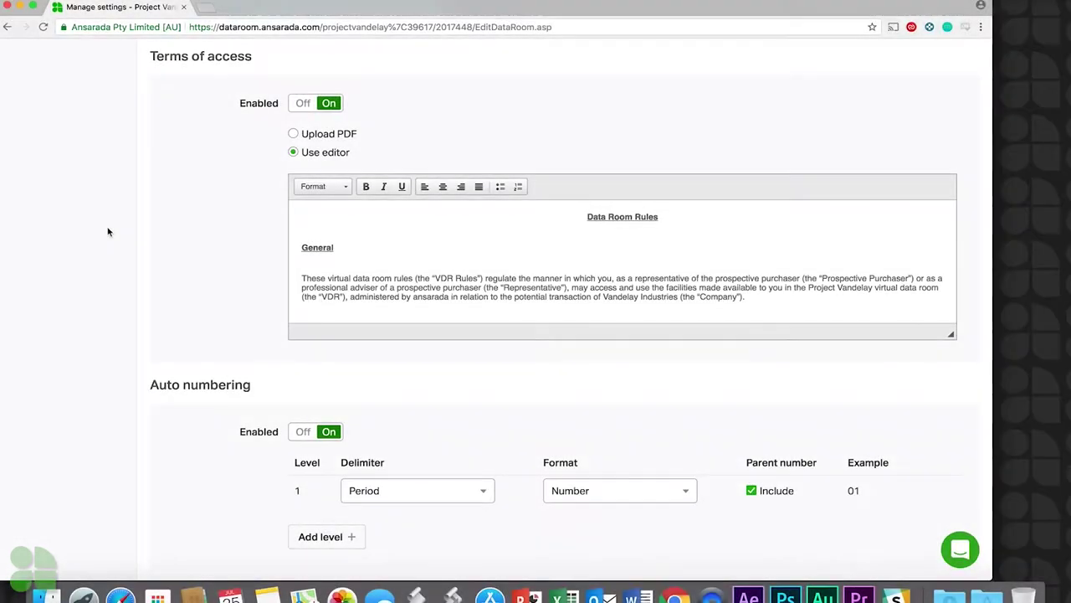
Set the level 1 auto numbering format to Capital Letter and add a second level with the Number format.
scroll(107, 232, "down", 1)
scroll(108, 232, "down", 5)
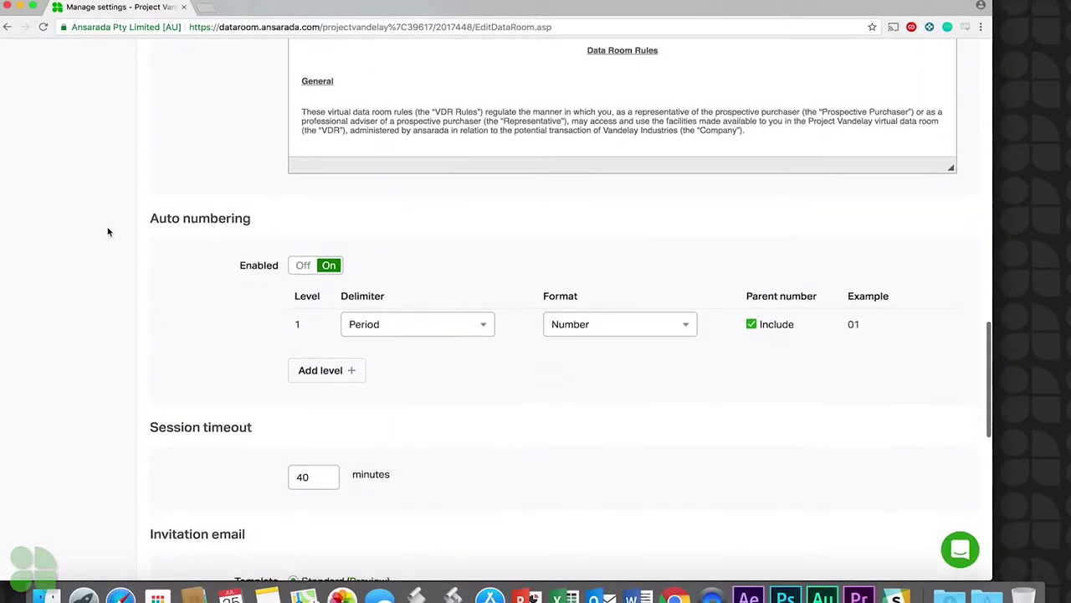
scroll(108, 232, "up", 1)
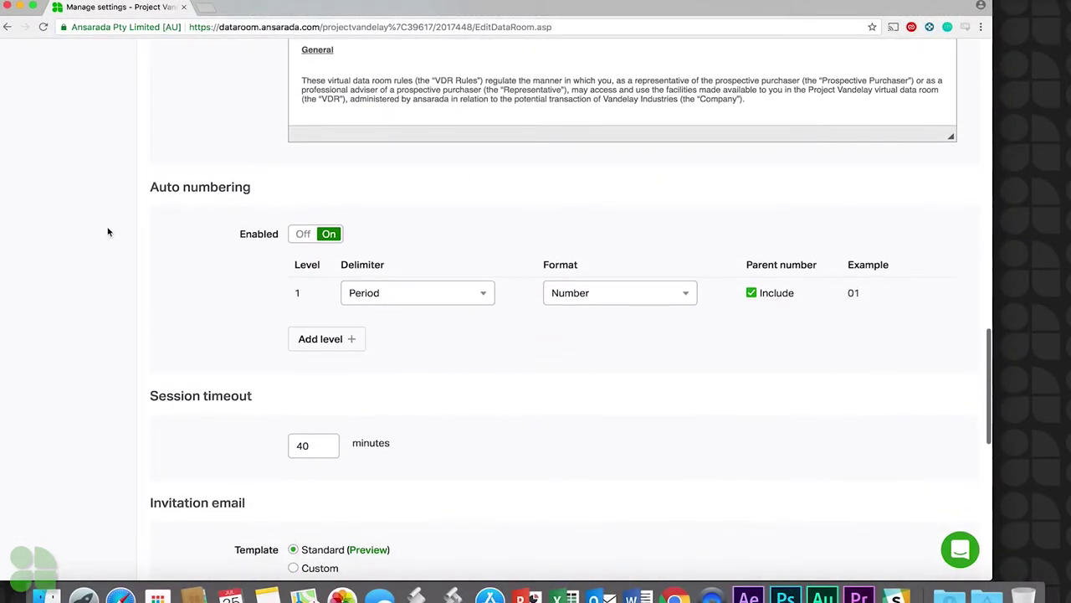
left_click(684, 293)
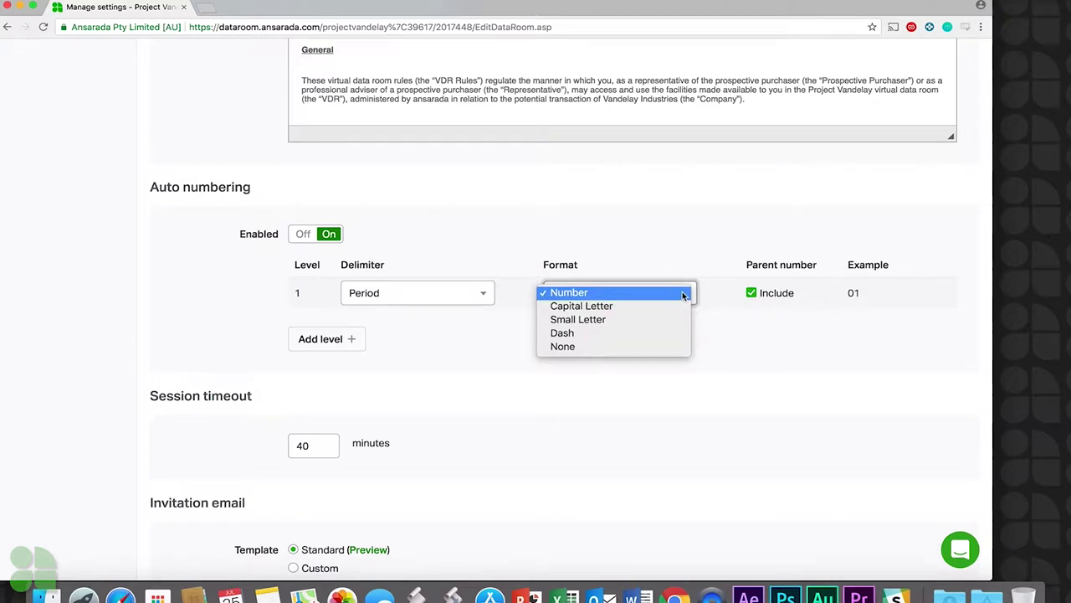
left_click(665, 305)
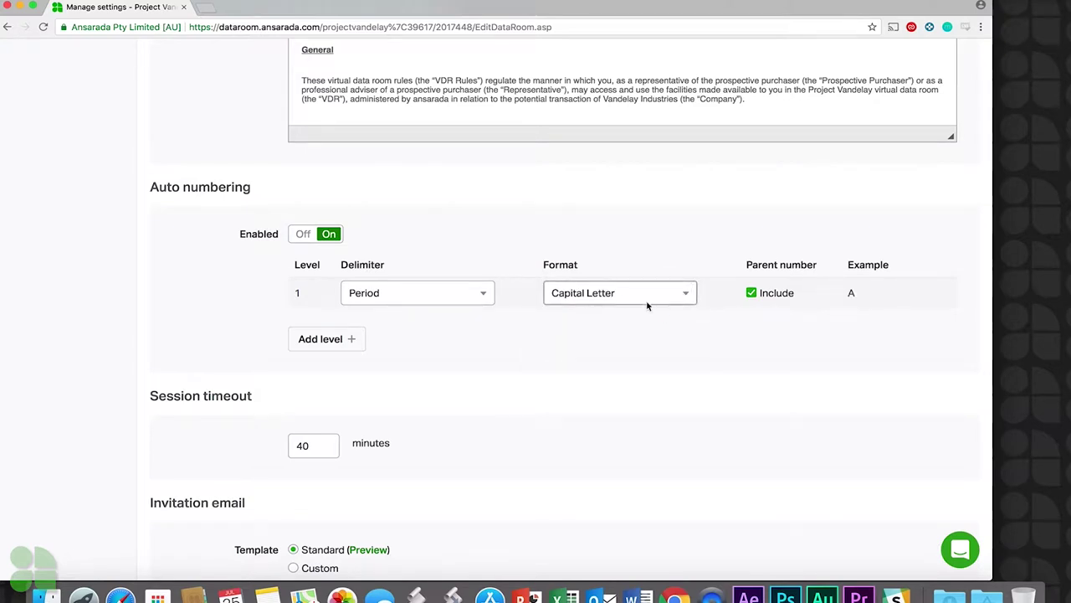
left_click(349, 342)
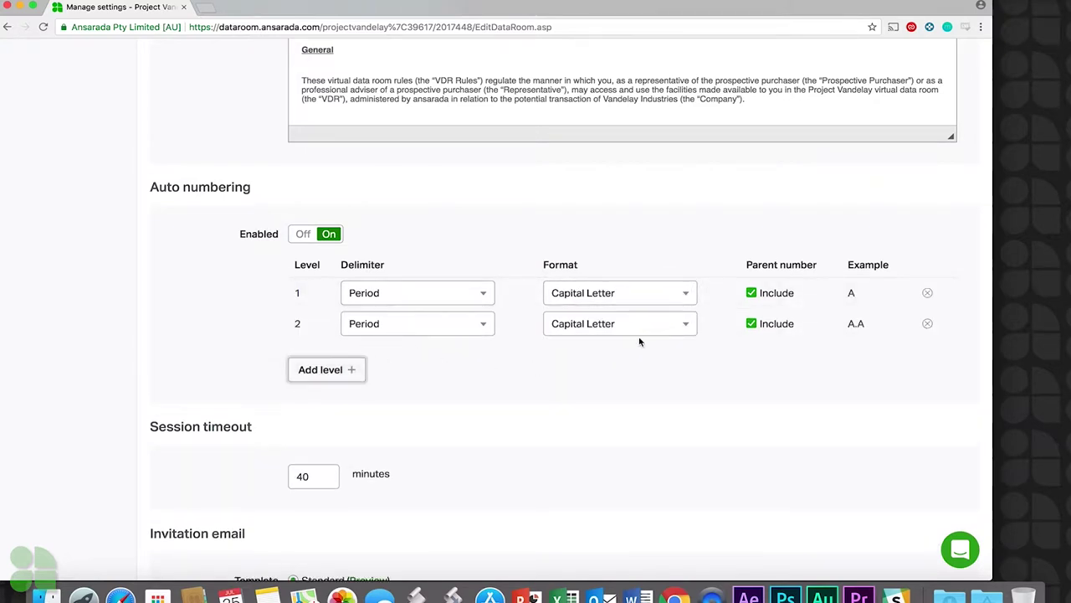
left_click(658, 326)
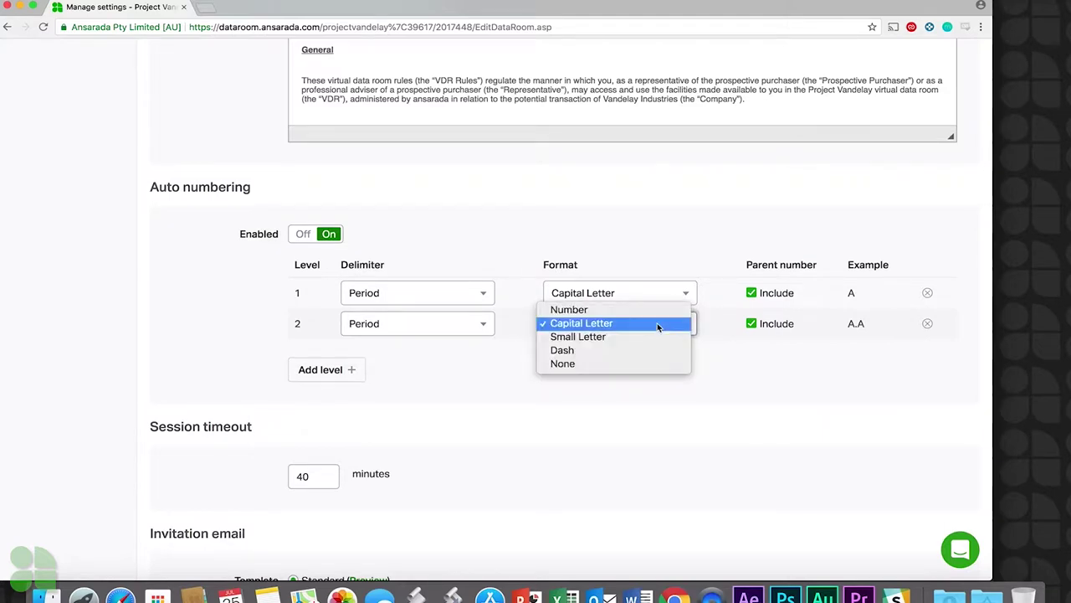
left_click(657, 310)
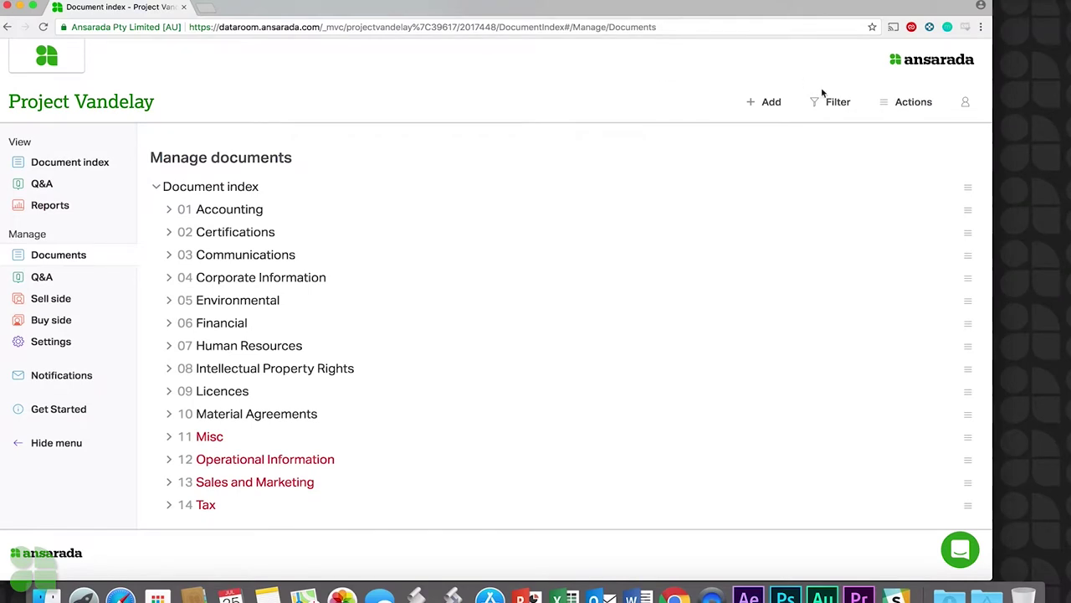
Renumber the contents of the whole document index and all subfolders, using the data room default number format and preserving the existing order.
left_click(879, 106)
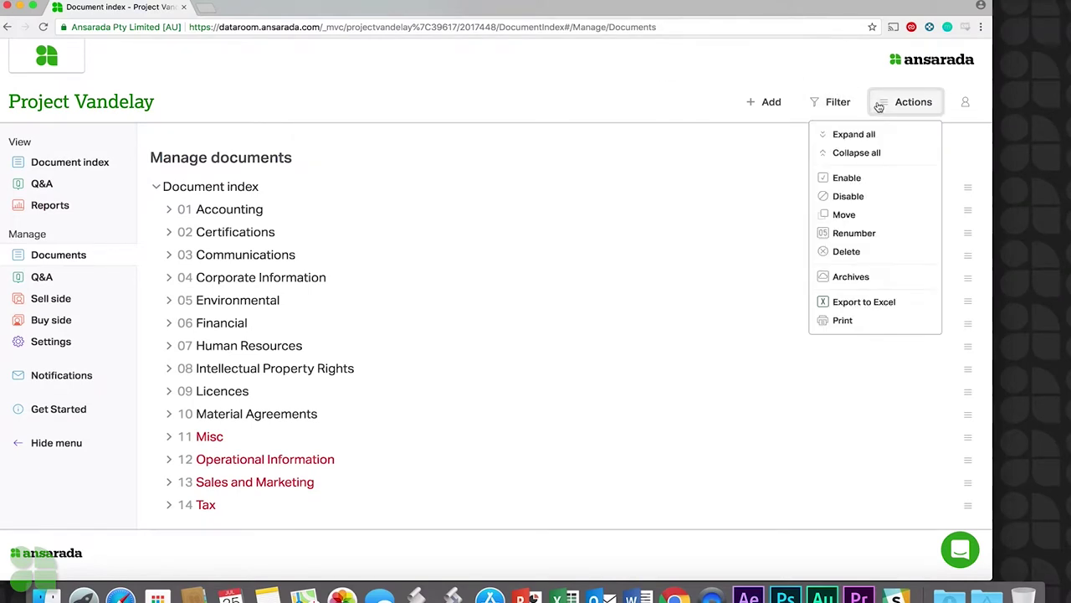
left_click(875, 234)
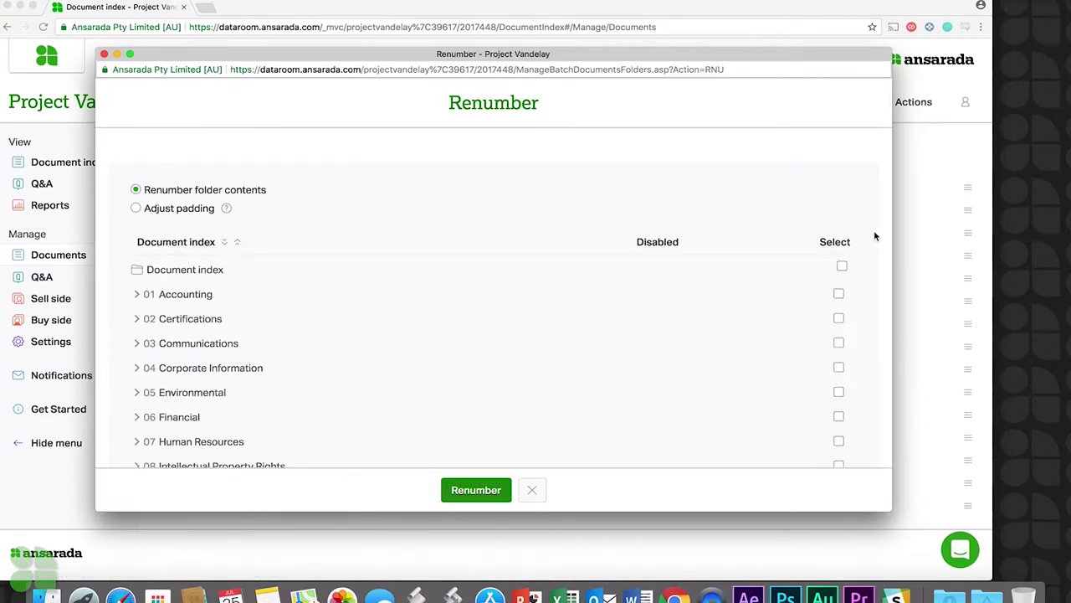
left_click(841, 268)
scroll(764, 226, "down", 10)
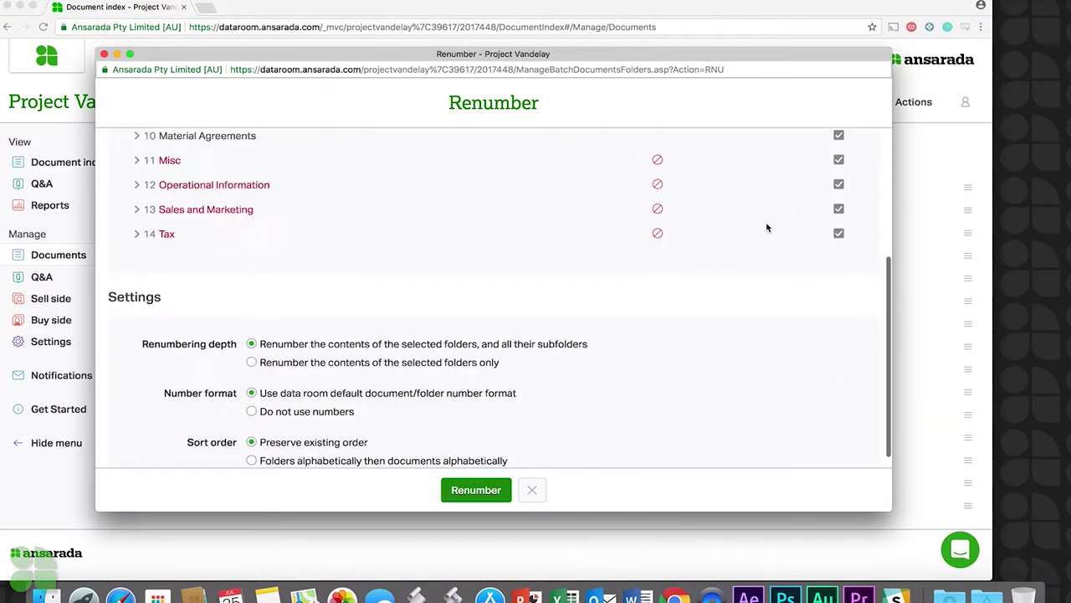
left_click(477, 488)
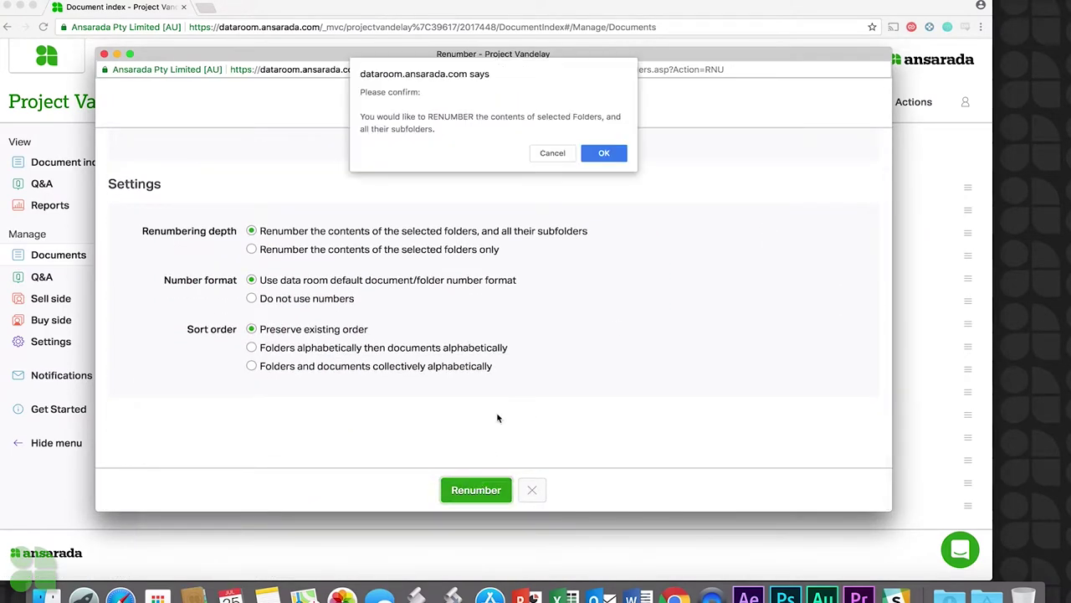
left_click(608, 154)
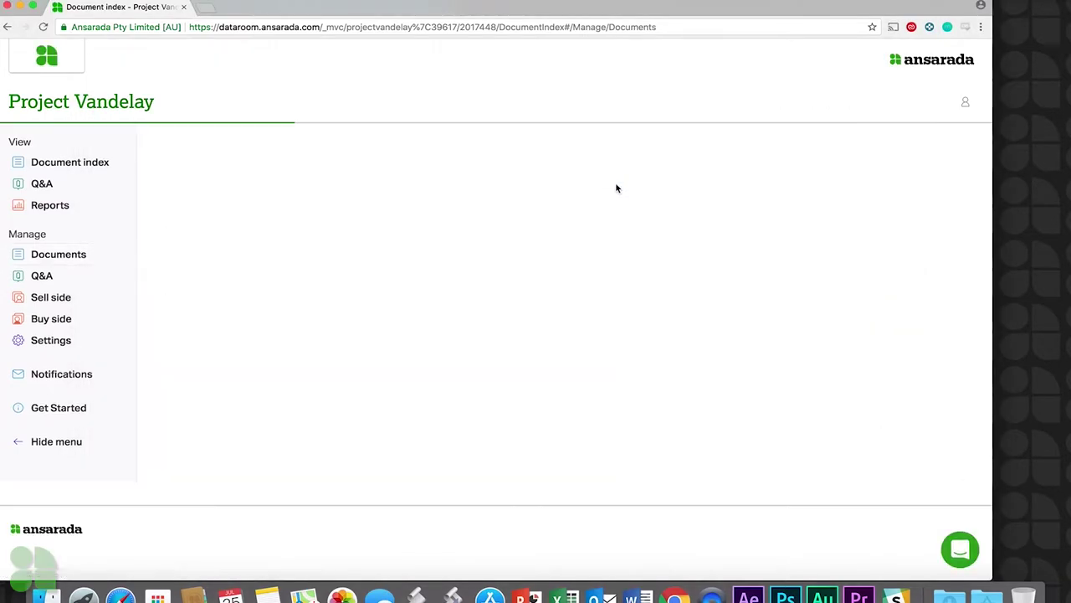
Review the invitation email, Q&A notification and data room status options in the data room settings, and save the settings.
scroll(793, 212, "down", 5)
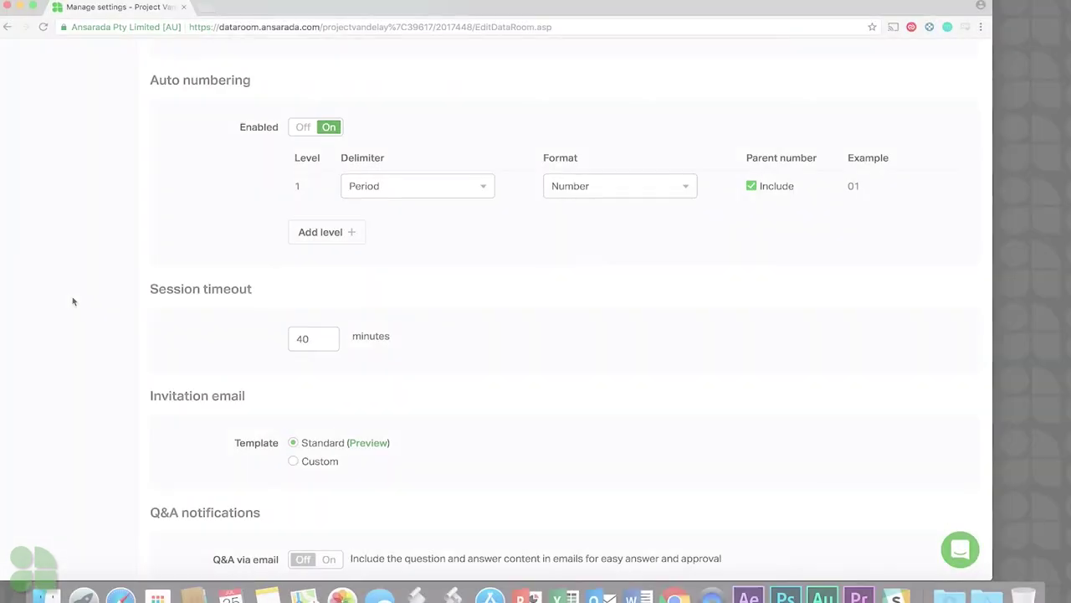
scroll(72, 302, "down", 3)
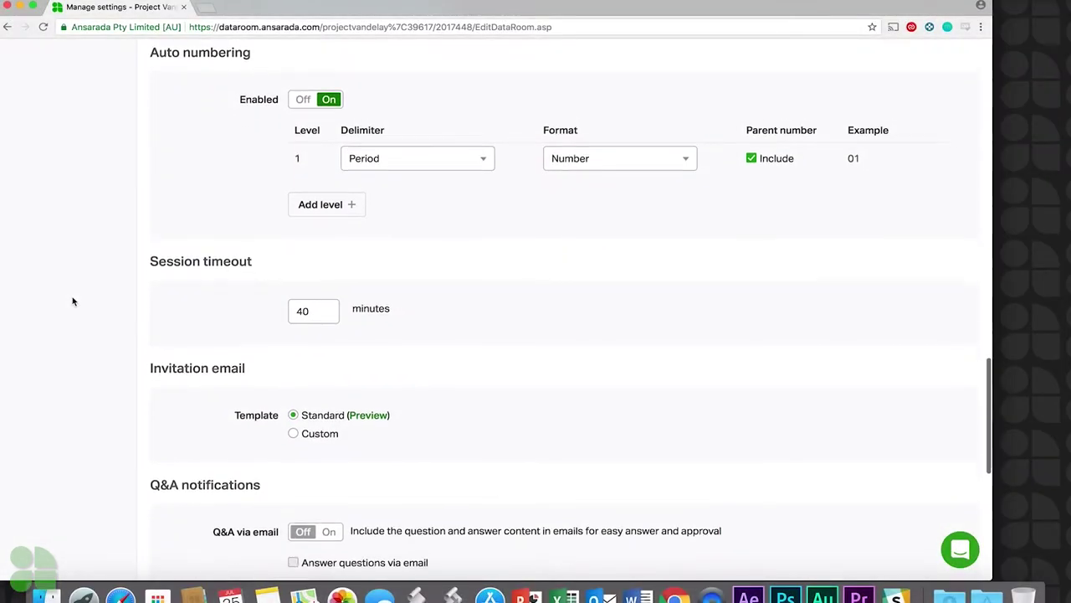
scroll(73, 301, "down", 3)
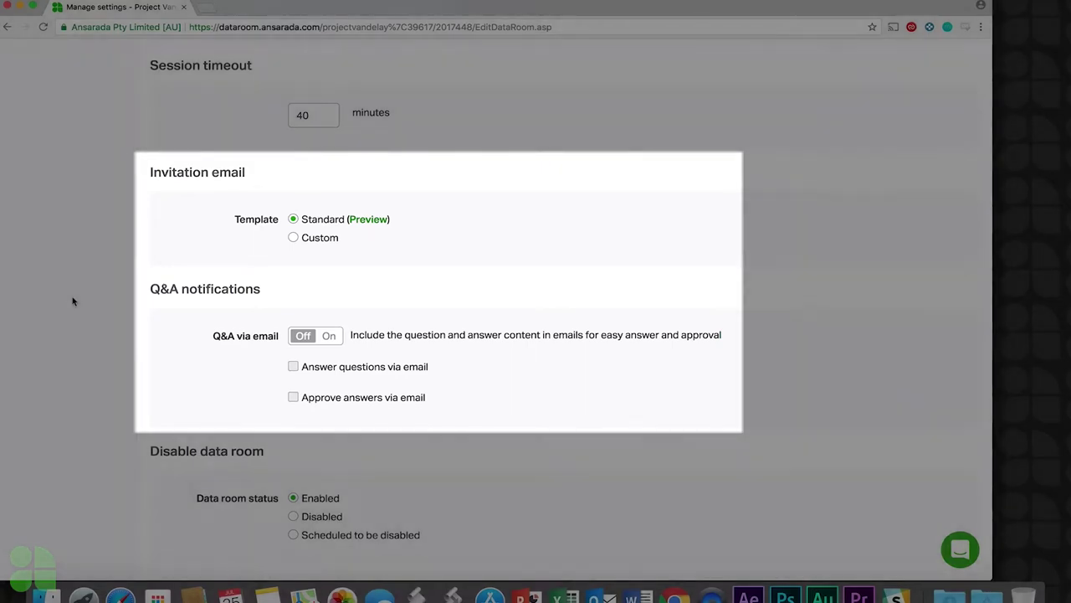
scroll(73, 301, "down", 3)
scroll(73, 301, "down", 5)
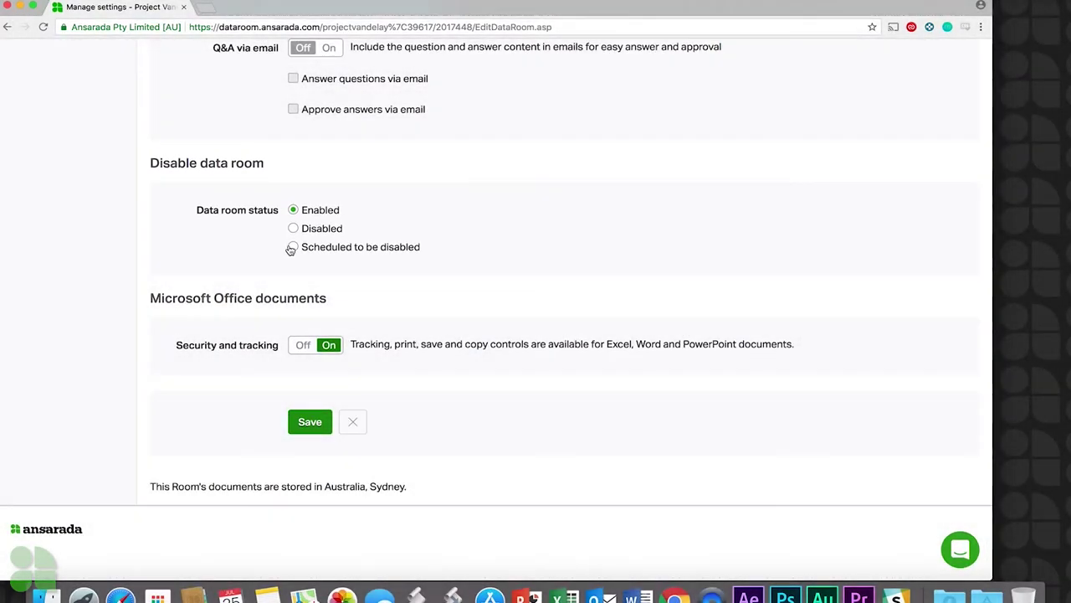
left_click(292, 247)
left_click(304, 423)
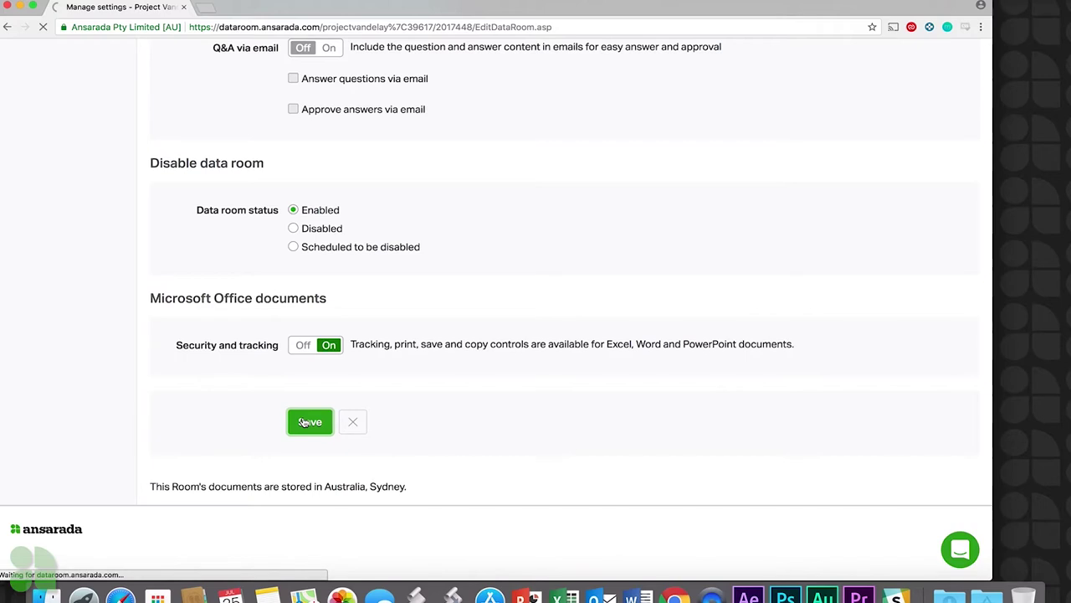